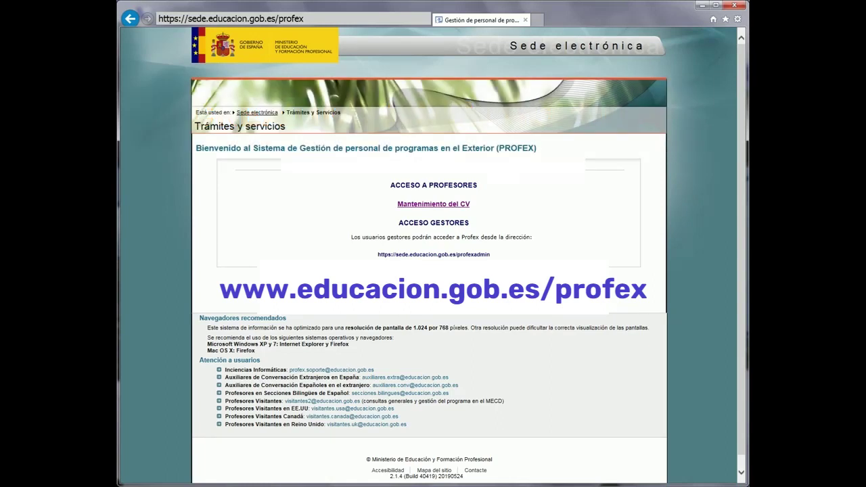
Step: Go from Mantenimiento del CV's login page to the Sede Electrónica registration page via 'Regístrese'
click(458, 204)
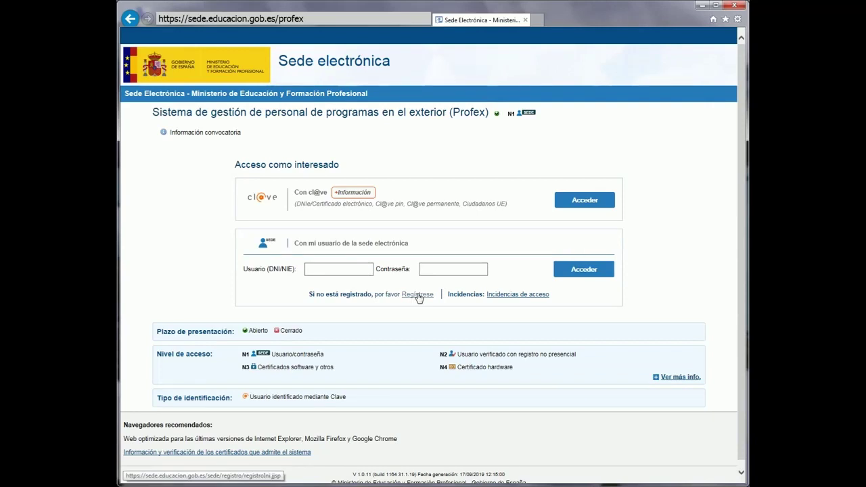
click(417, 295)
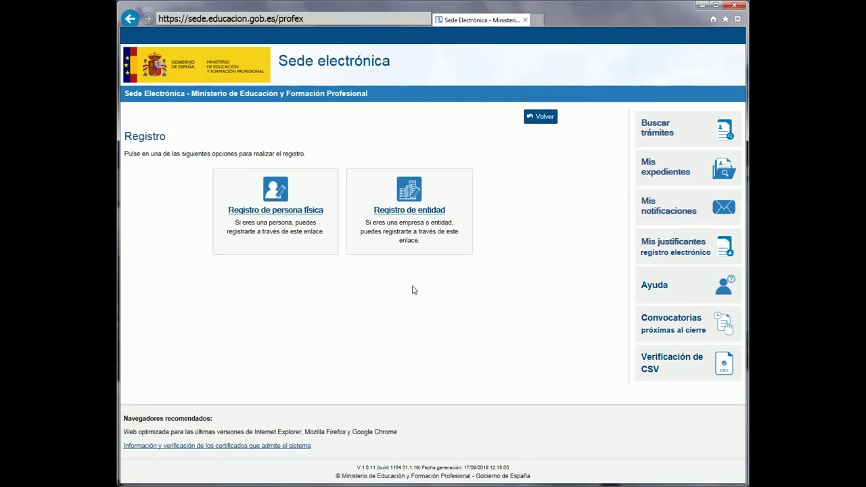
Step: Choose Registro de persona física and accept the data truthfulness and data processing declarations
click(295, 216)
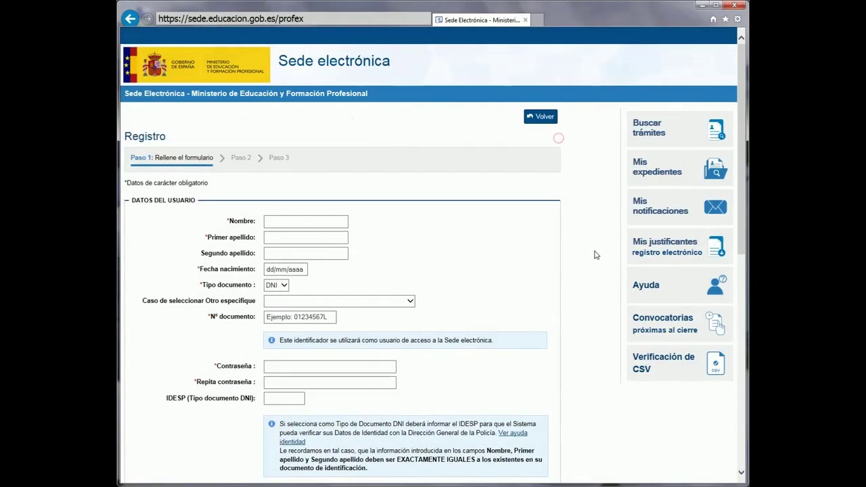
scroll(596, 271, down, 6)
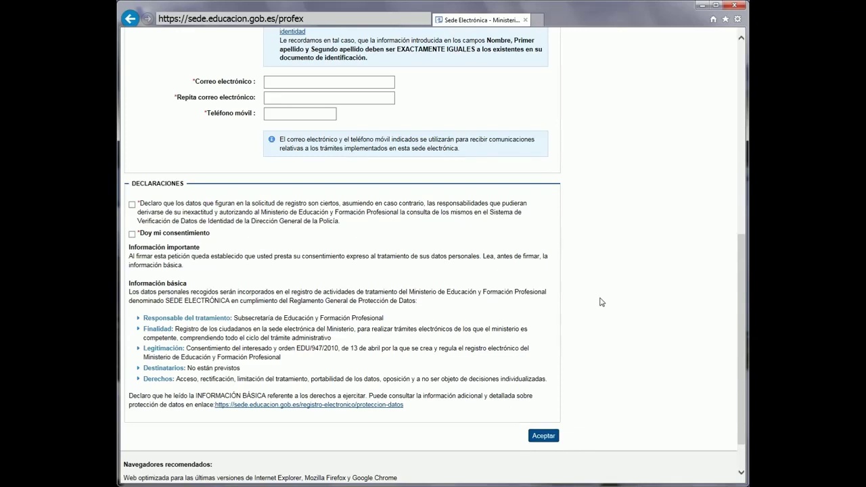
click(132, 205)
click(132, 235)
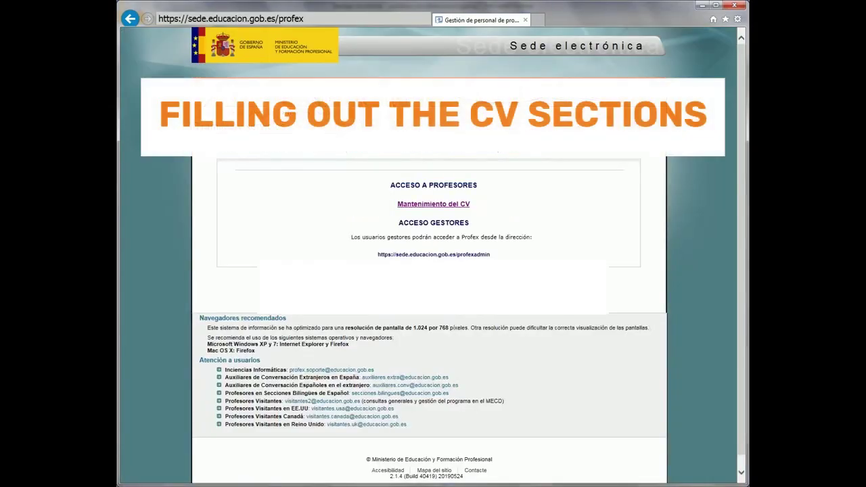
Step: Sign in to Mantenimiento del CV with the DNI/NIE and password, then enter 'Acceso al trámite'
click(450, 205)
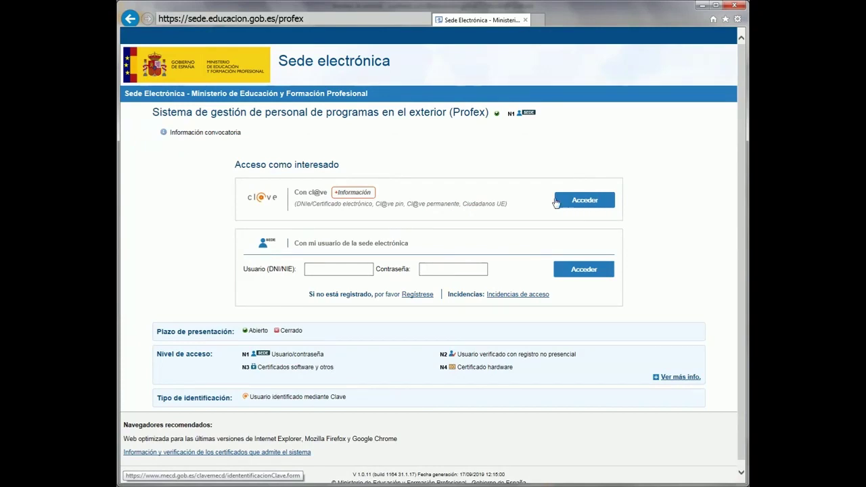
click(340, 268)
text(1234567)
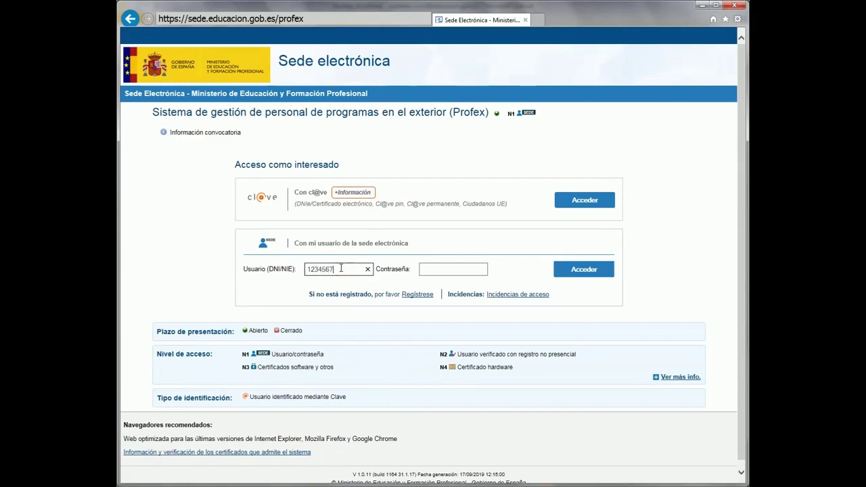
text(89Z)
key(Tab)
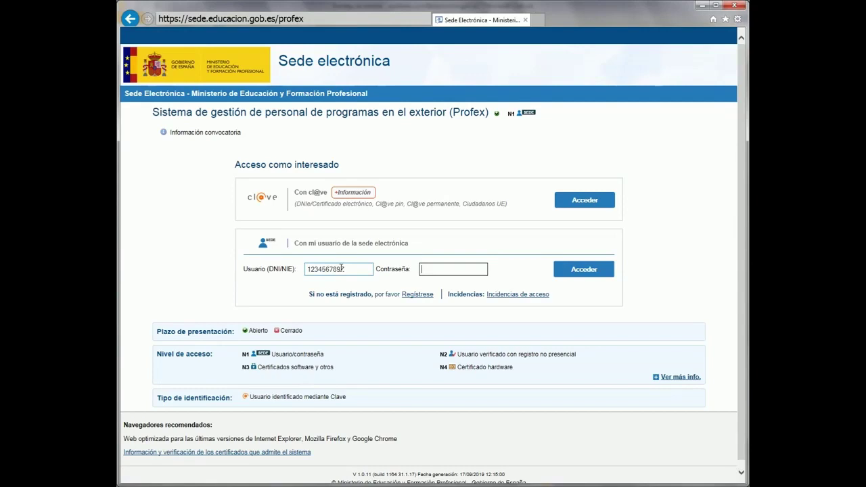
click(446, 274)
text(123456789012)
click(561, 276)
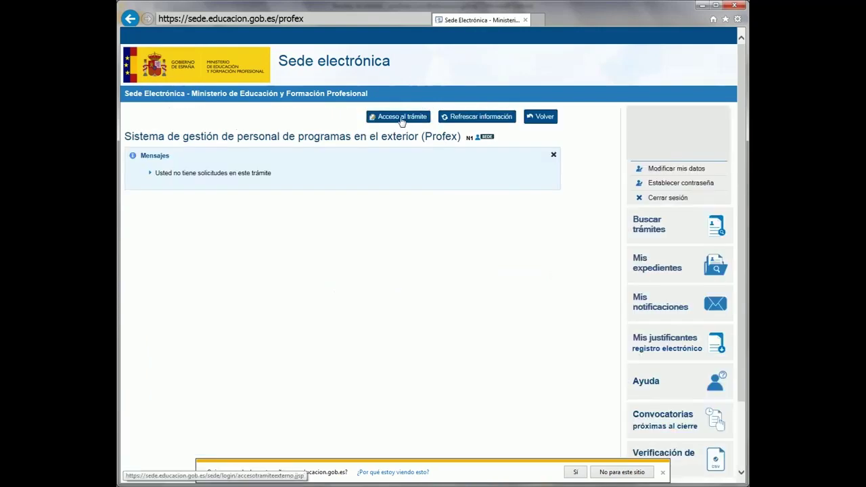
click(402, 117)
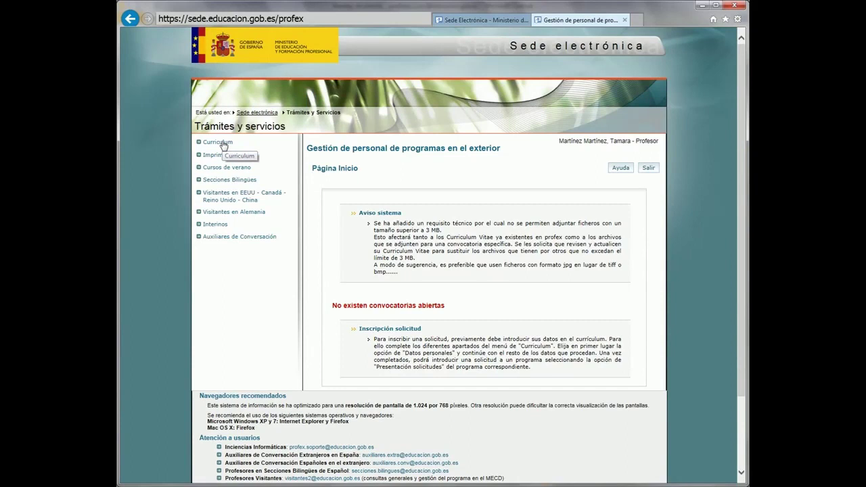
Step: Expand Curriculum in the left menu and open its Datos personales form
click(224, 144)
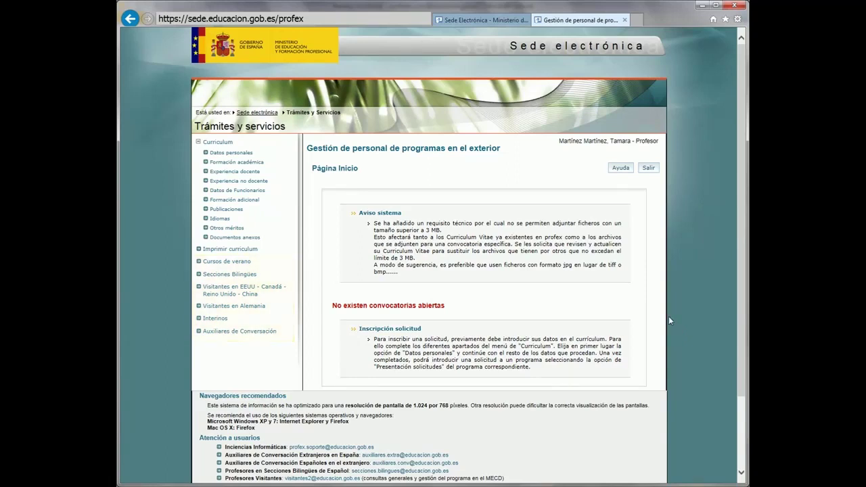
click(242, 155)
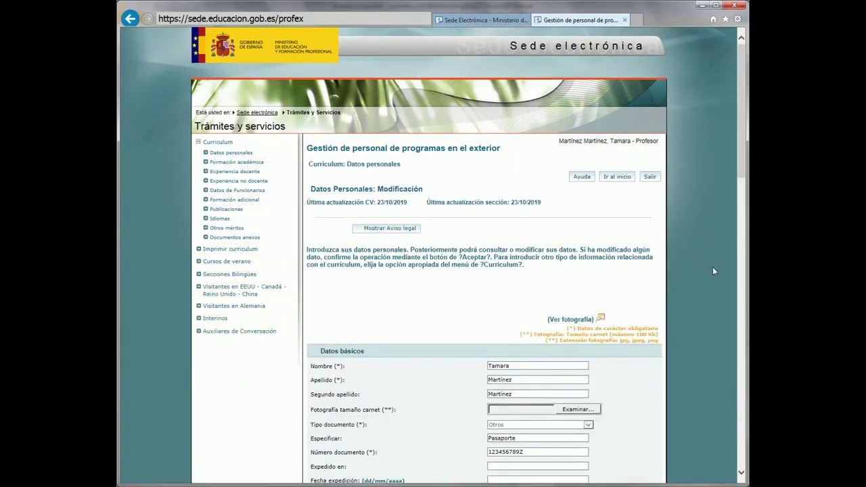
Step: Review and save the Datos personales form, then go to Formación académica
scroll(703, 244, down, 4)
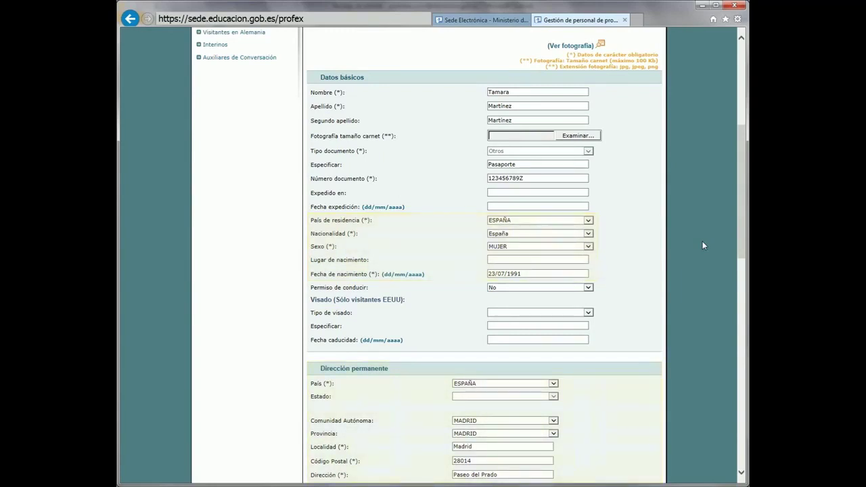
scroll(702, 241, up, 3)
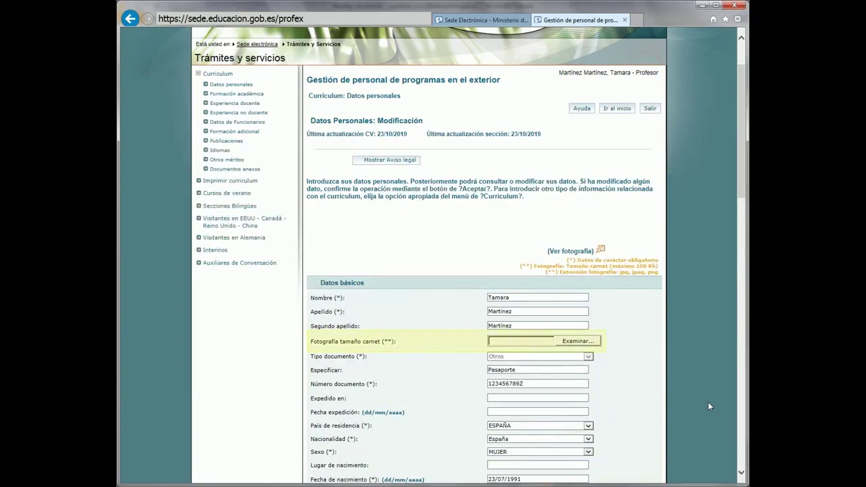
drag(743, 184, 744, 447)
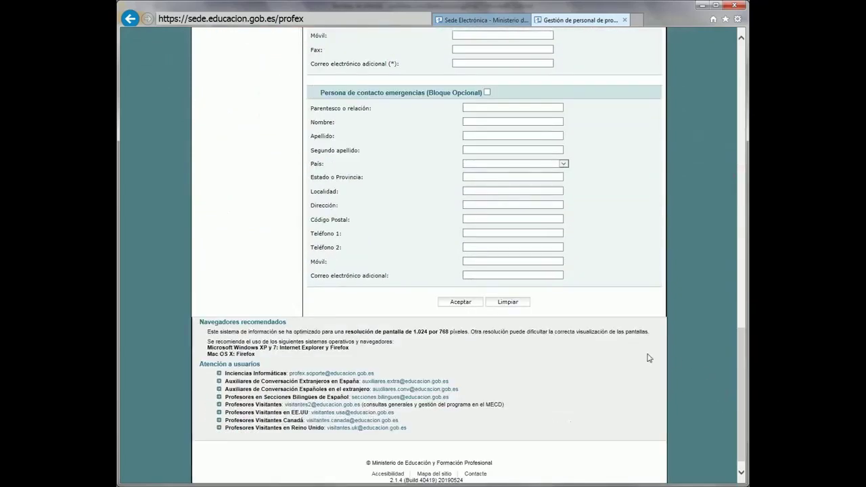
click(454, 304)
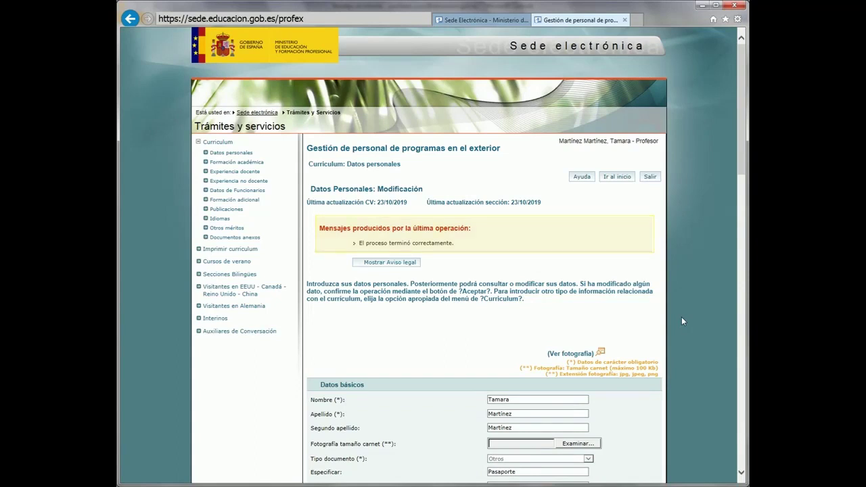
click(234, 162)
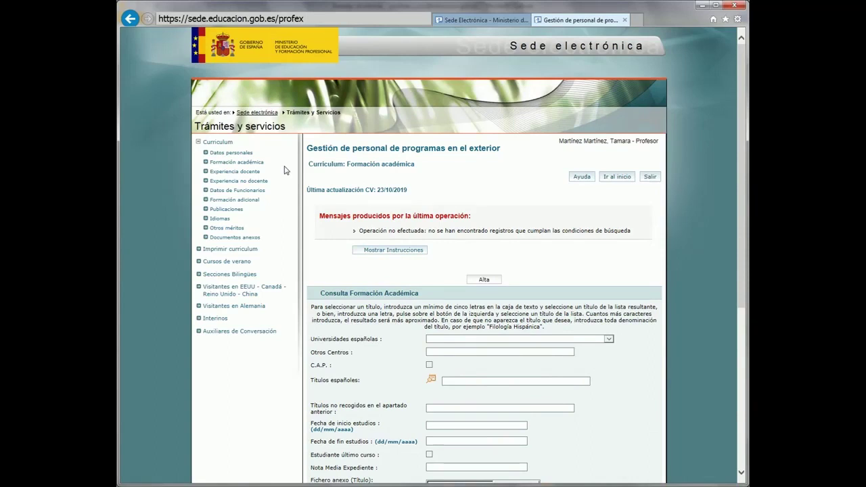
Step: Start a new academic training entry with 'Cambridge University' in Otros Centros, no Spanish university chosen
click(478, 281)
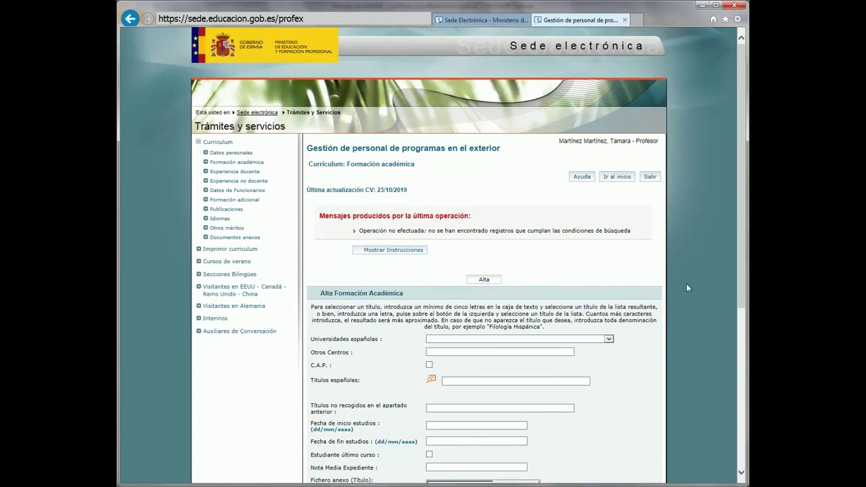
scroll(686, 288, down, 4)
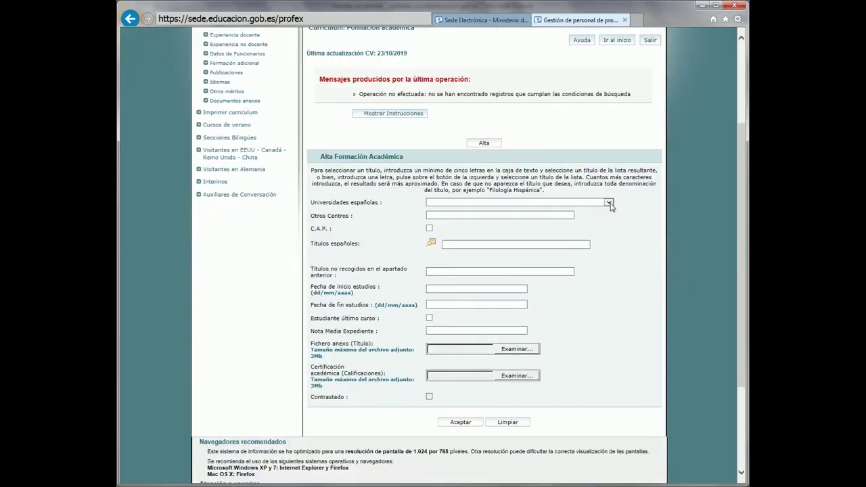
click(609, 203)
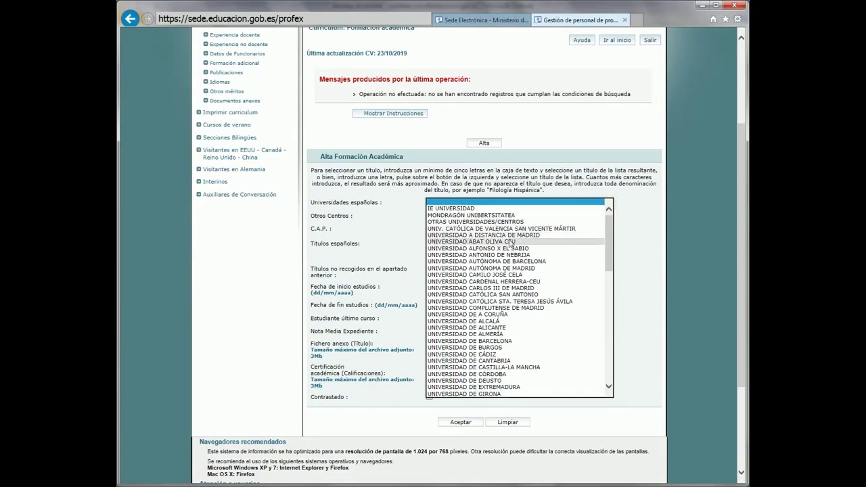
click(608, 202)
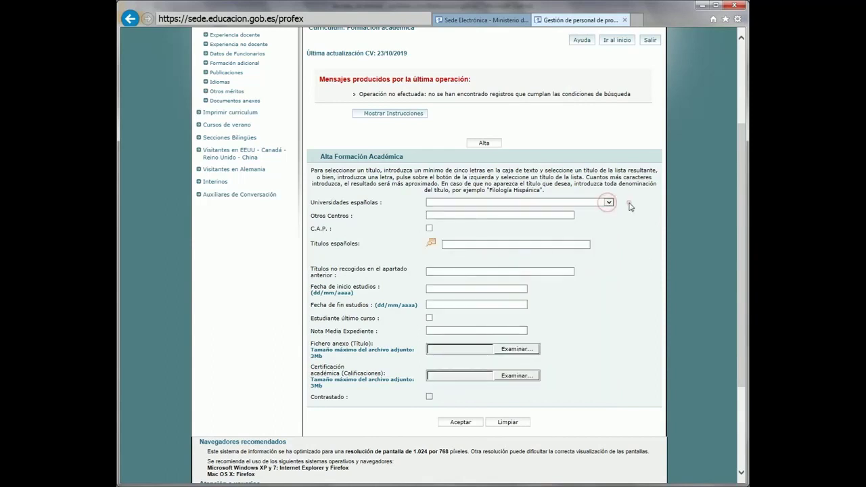
click(538, 215)
text(Cambridge Universi)
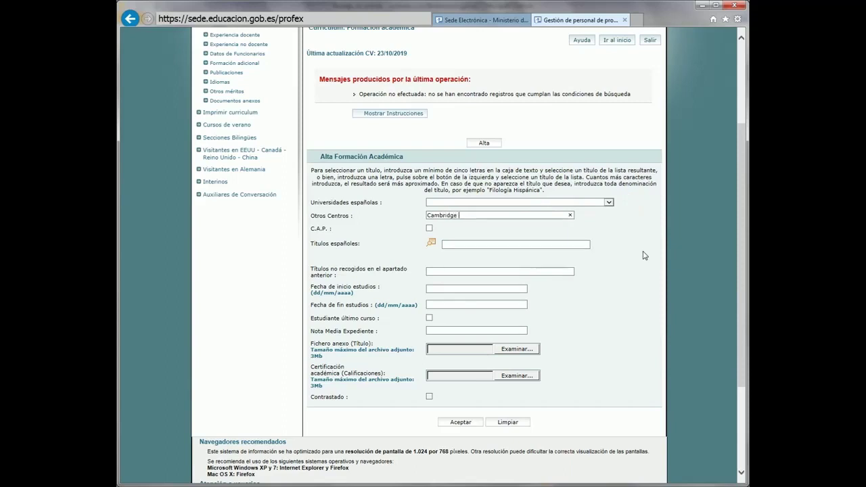
text(ty)
Step: Try the C.A.P. option and the Licenciado/Grado en Filología Alemana title, then clear both
click(429, 229)
click(429, 229)
click(512, 244)
text(Filología)
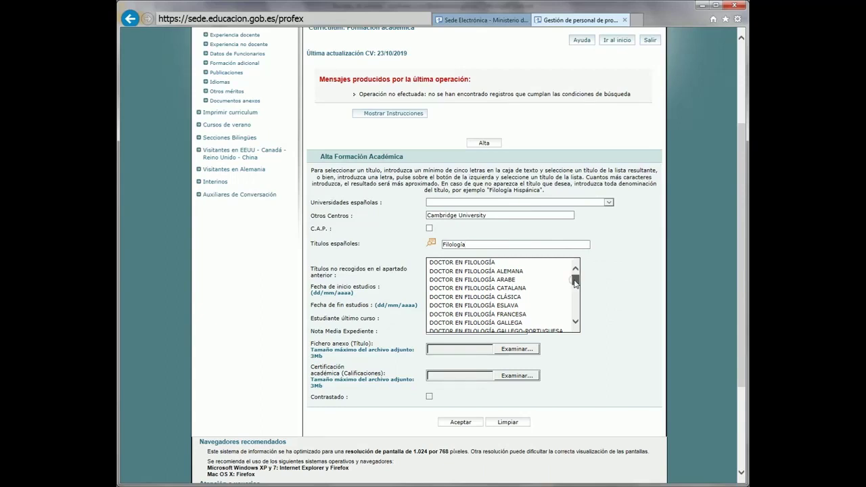
drag(576, 283, 576, 296)
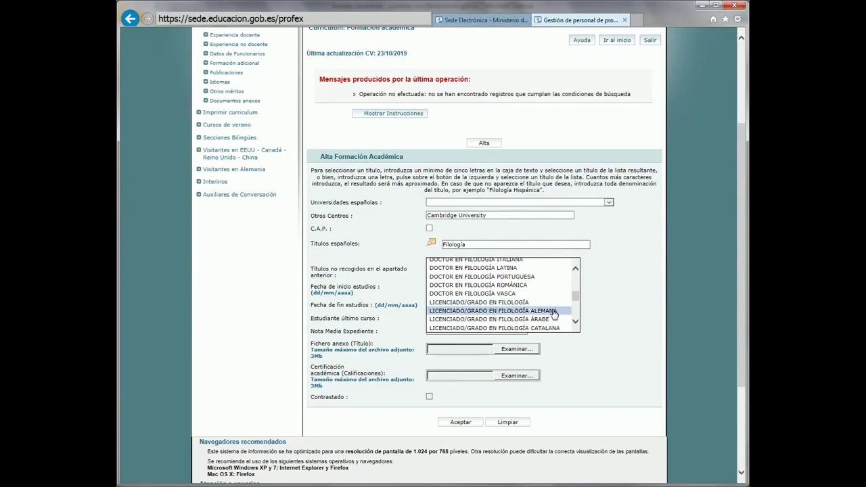
click(554, 310)
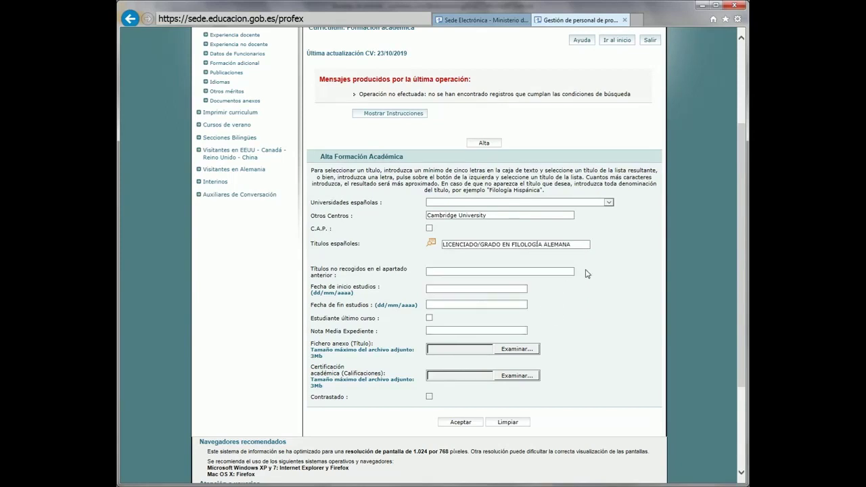
drag(581, 245, 436, 255)
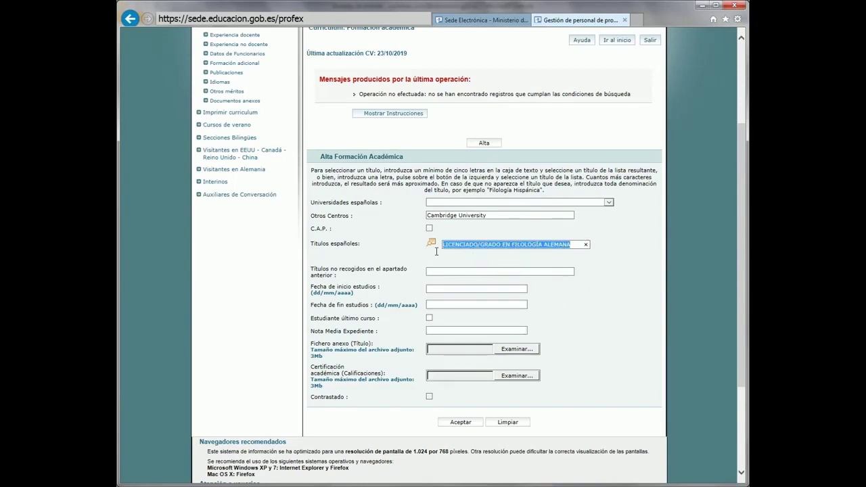
key(BackSpace)
Step: Enter 'Grado de Estudios Ingleses' under Títulos no recogidos and save the entry
click(438, 271)
text(Grado de)
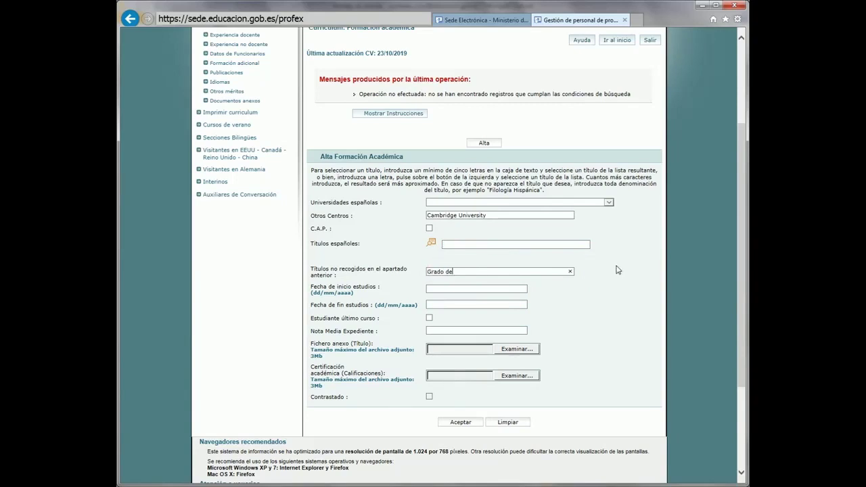
text( Estudios Ingleses)
scroll(617, 270, down, 1)
scroll(617, 270, down, 2)
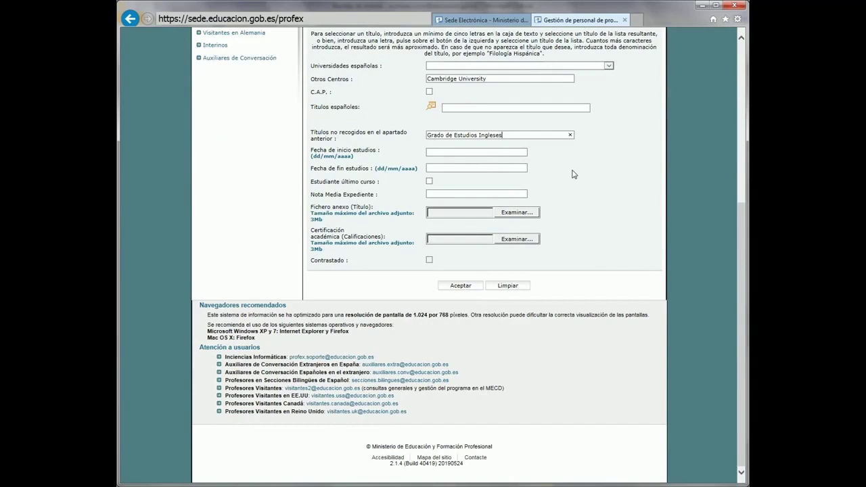
click(621, 244)
click(464, 289)
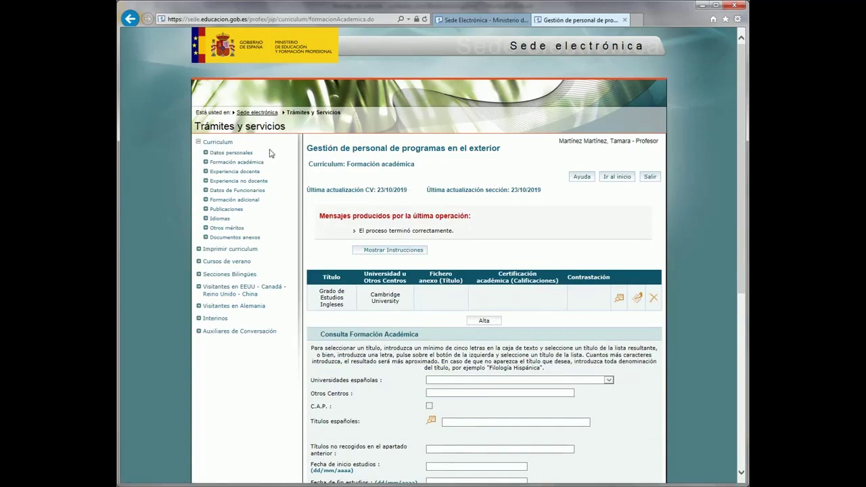
Step: Look at the teaching experience section and its new-entry form
click(241, 173)
click(484, 280)
drag(740, 175, 735, 200)
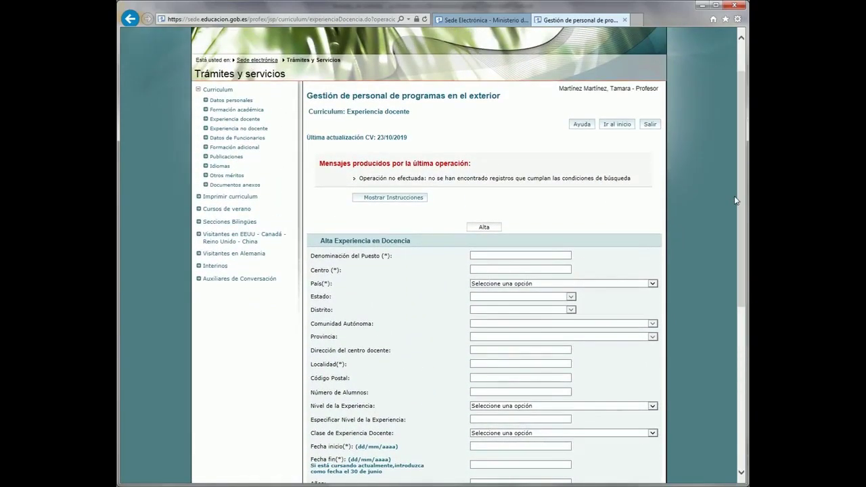
Step: Change the Cambridge entry's centre to 'Centro Superior de Investigaciones Científicas' and save it
click(226, 110)
click(637, 264)
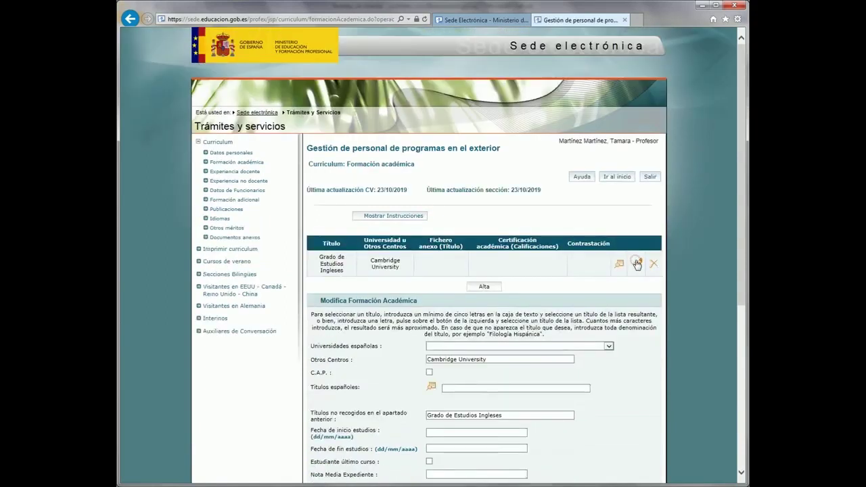
triple_click(475, 361)
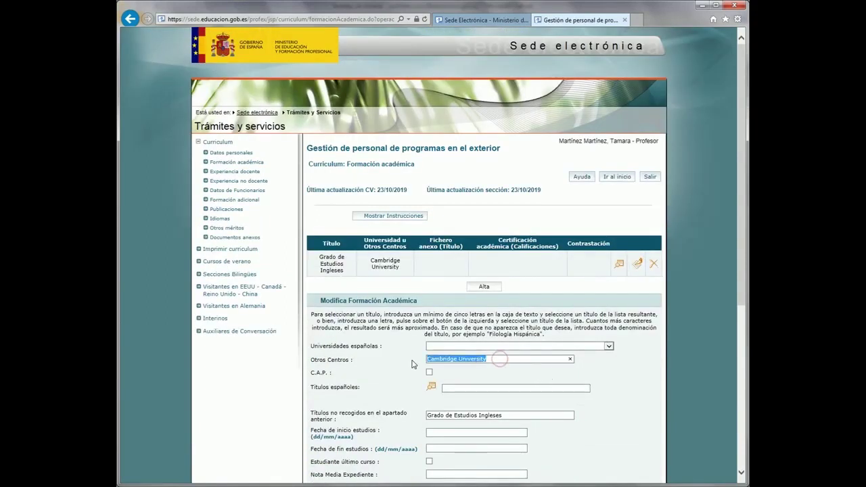
text(Centro )
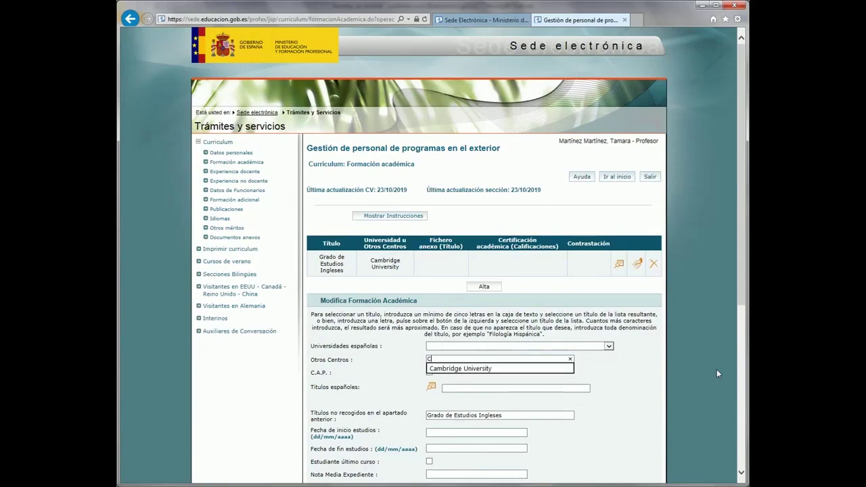
text(Superior de Investigaciones Científicas)
scroll(703, 366, down, 3)
click(474, 364)
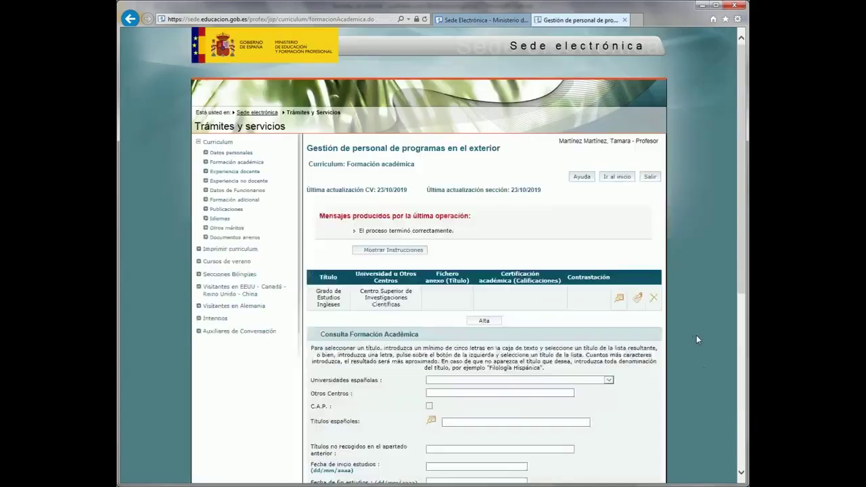
Step: Bring up the Elimina Formación Académica form for the Grado de Estudios Ingleses record
click(618, 299)
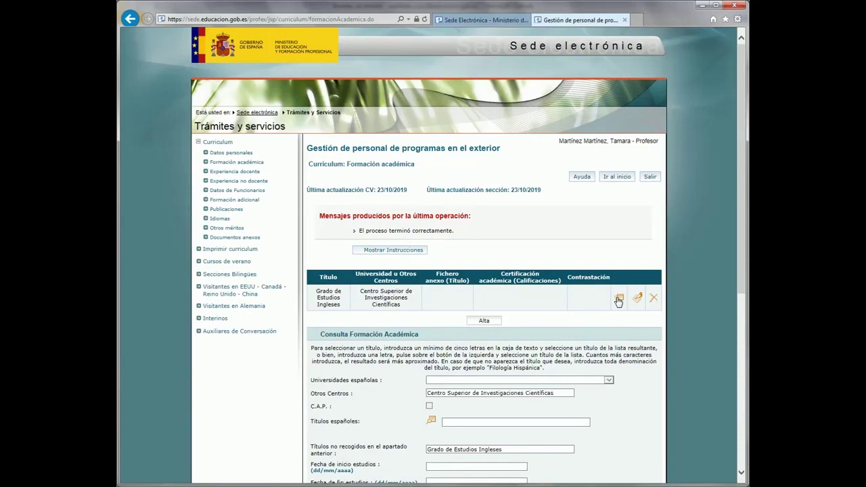
click(653, 299)
scroll(654, 302, down, 4)
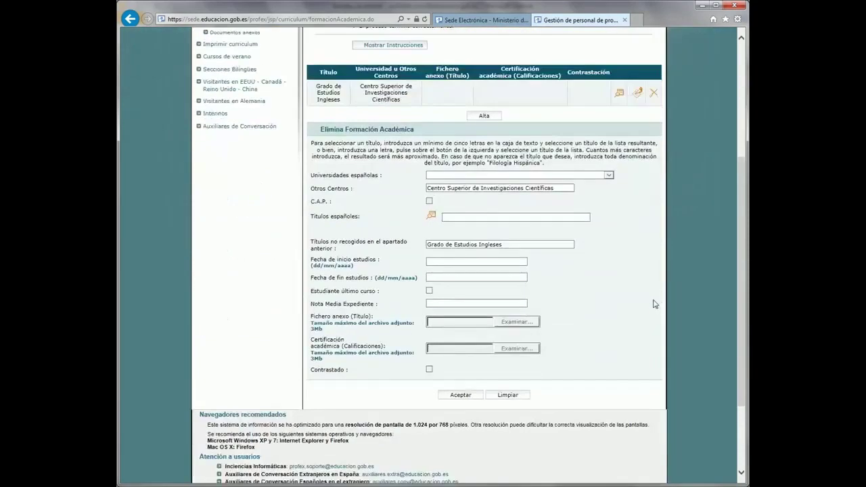